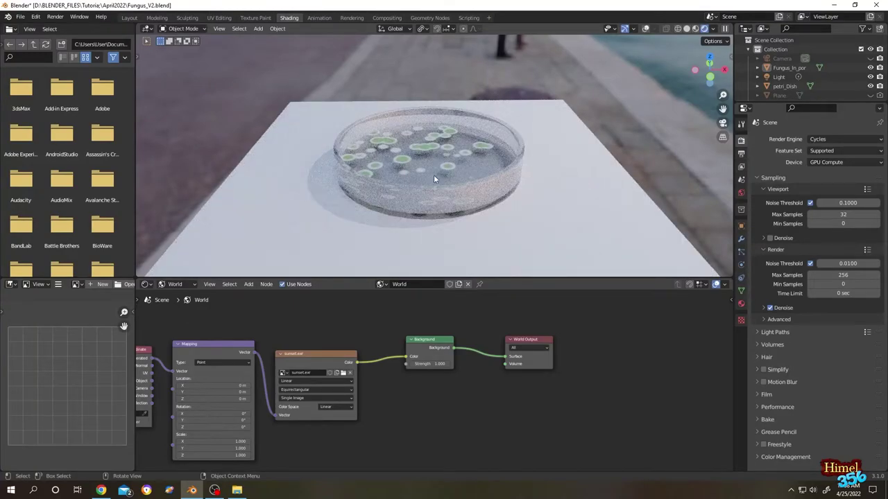
scroll(476, 175, up, 2)
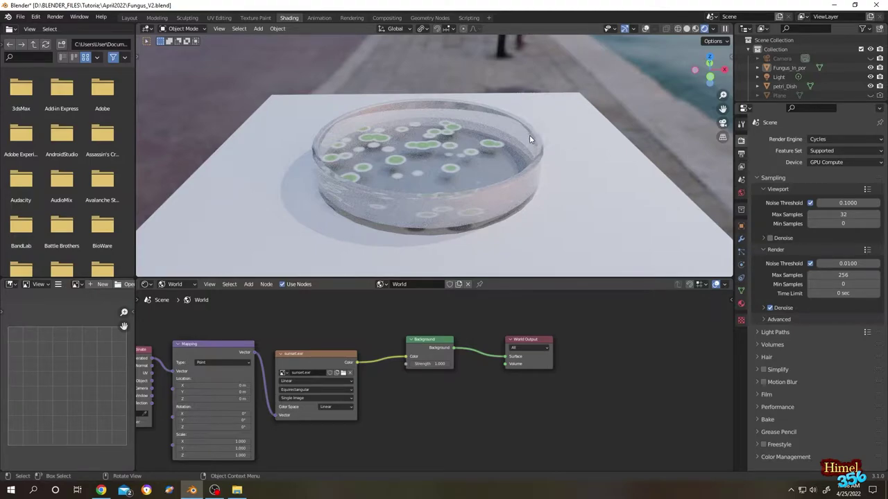
Select the fungus object in the Outliner and lift it above the petri dish
click(529, 134)
click(483, 147)
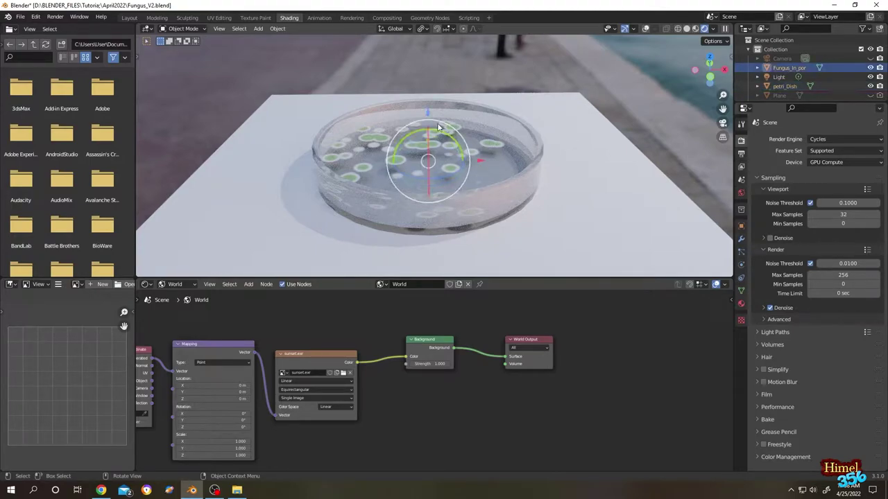
drag(427, 114, 435, 113)
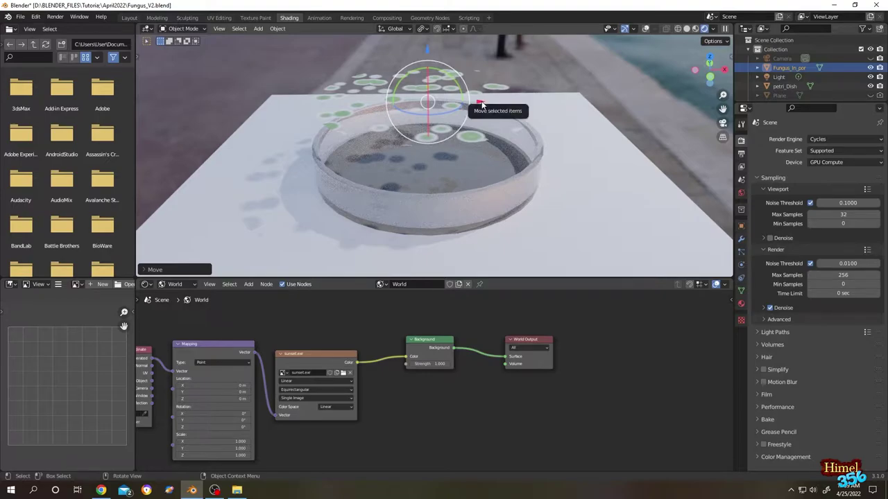
Switch the render engine to Eevee, then back to Cycles
click(826, 140)
click(825, 150)
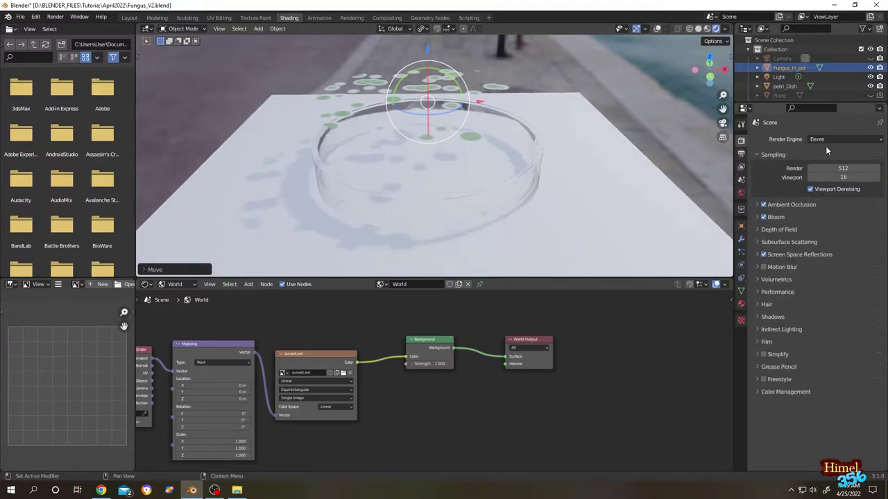
click(829, 142)
click(826, 168)
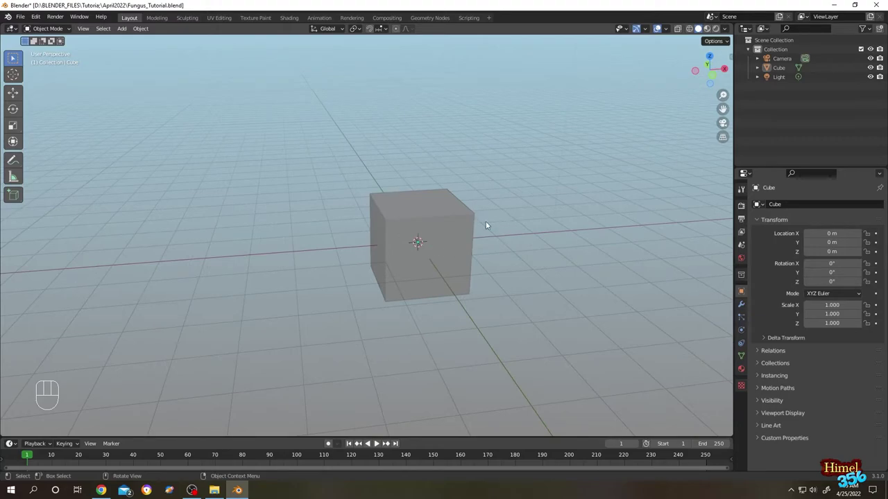
Delete the default cube and add a mesh plane at the origin, zoomed into view
click(440, 223)
key(x)
click(433, 220)
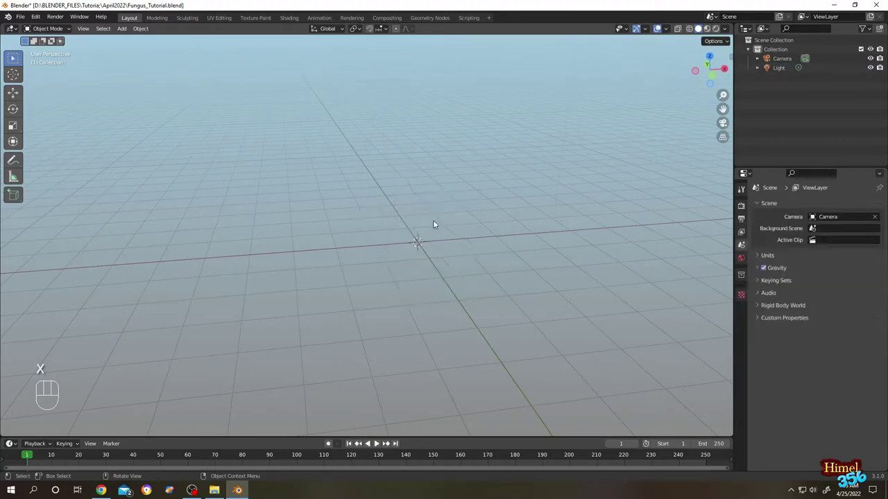
key(shift+a)
mouse_move(401, 165)
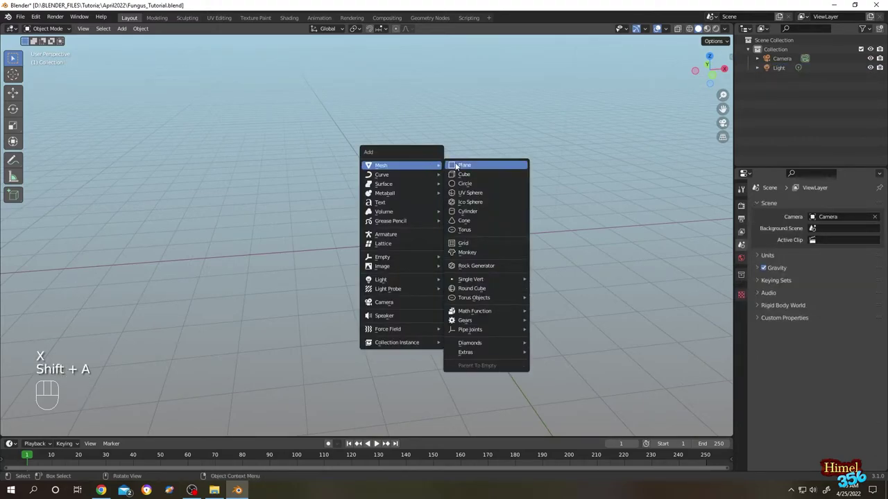
click(480, 167)
scroll(481, 172, up, 3)
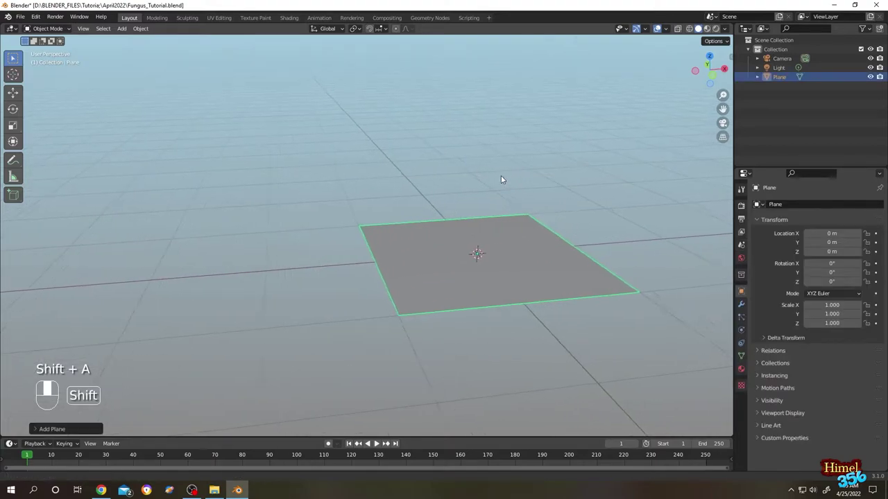
shift+middle_drag(502, 178, 368, 167)
Switch to the Shading workspace with a flatter view of the plane
click(288, 18)
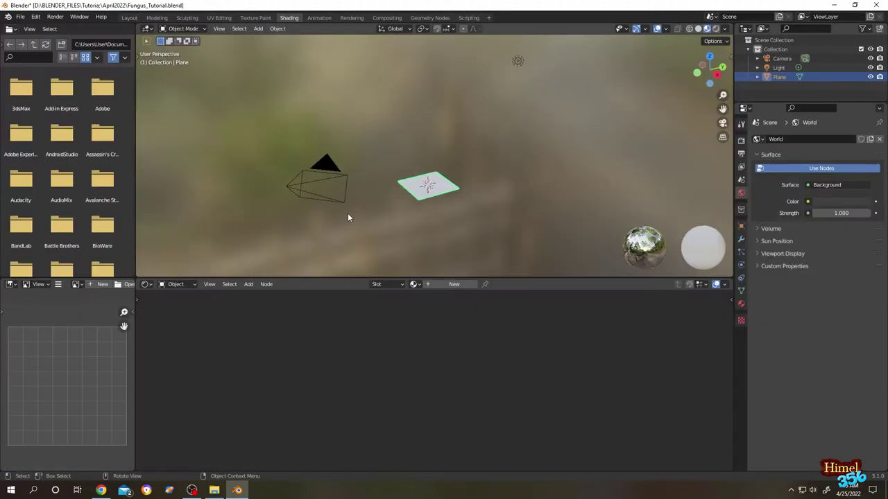
middle_drag(347, 213, 429, 208)
scroll(498, 195, up, 5)
scroll(485, 173, down, 2)
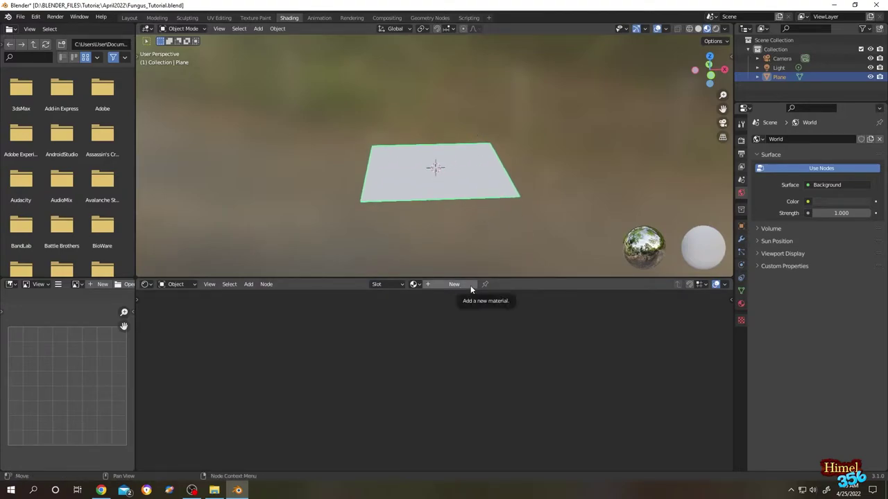
Add a new material, Material.001, in Material Properties and pan the node editor
click(741, 302)
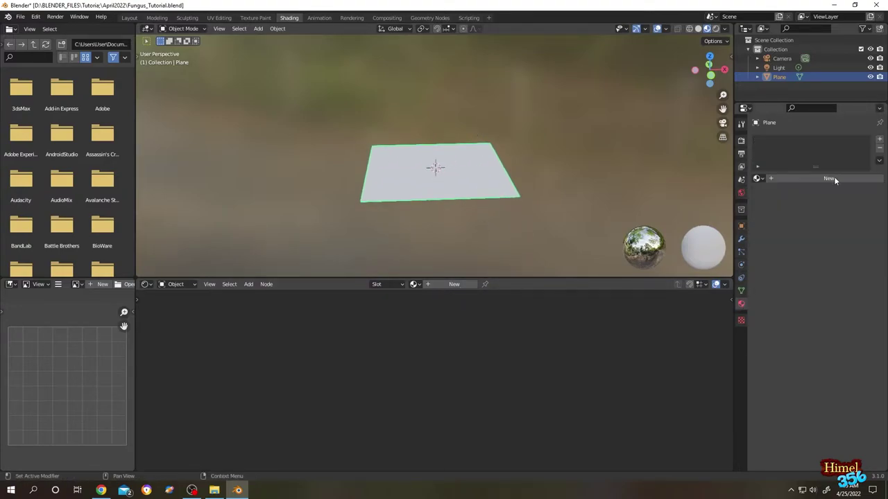
click(824, 179)
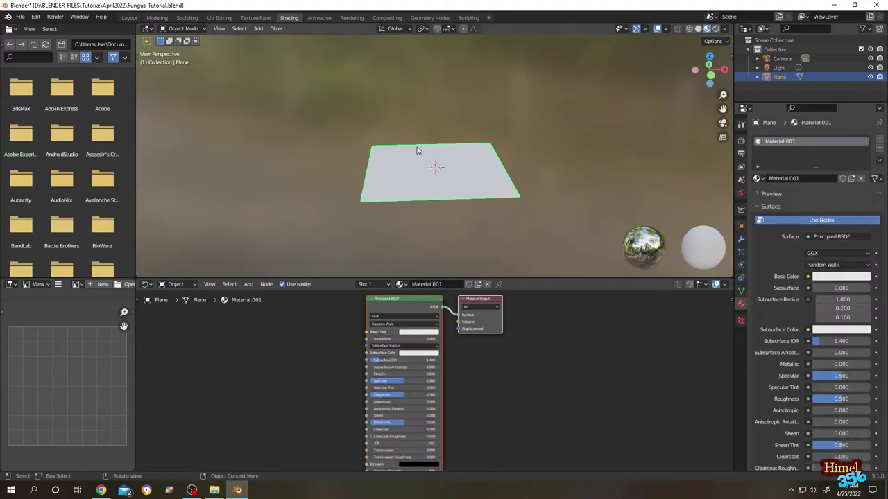
scroll(446, 166, up, 1)
scroll(447, 167, up, 1)
right_click(552, 304)
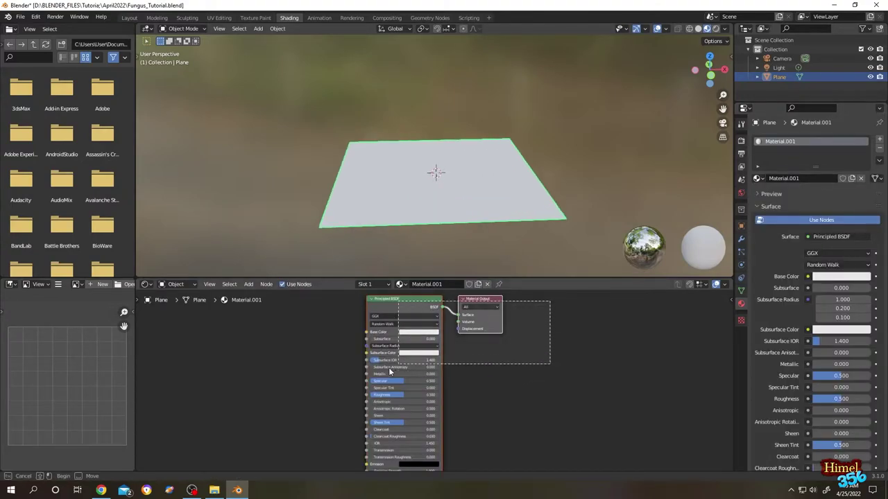
ctrl+scroll(403, 299, left, 3)
ctrl+scroll(437, 321, left, 3)
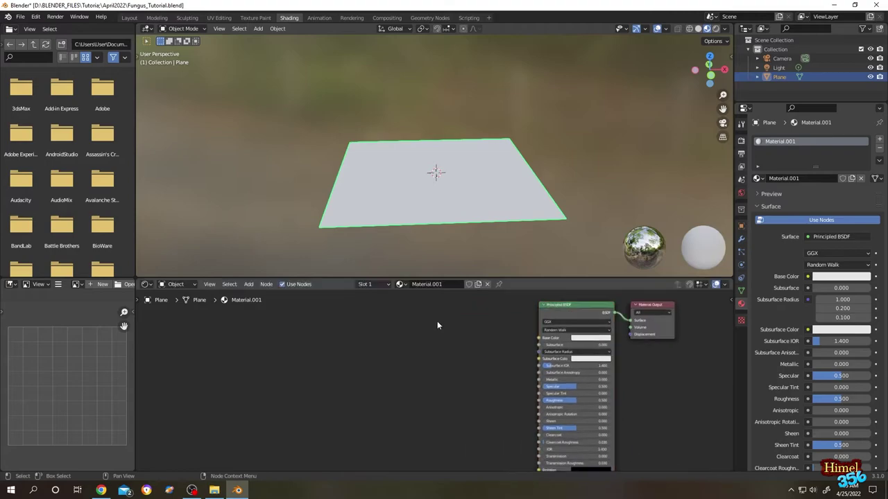
Add a Voronoi Texture node to the shader editor
click(249, 285)
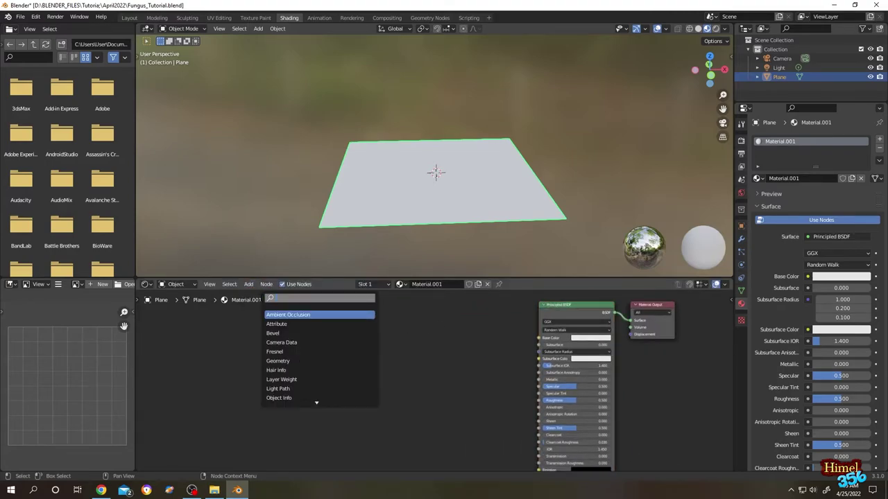
text(vorno)
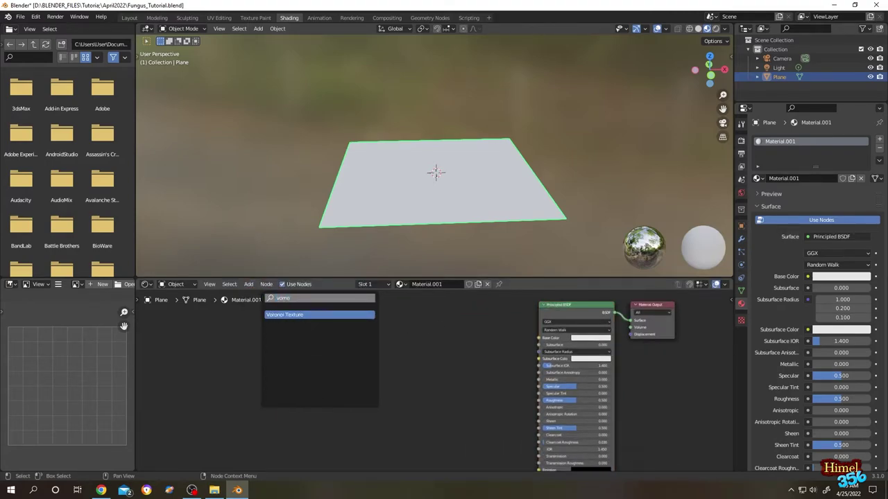
click(292, 315)
click(300, 331)
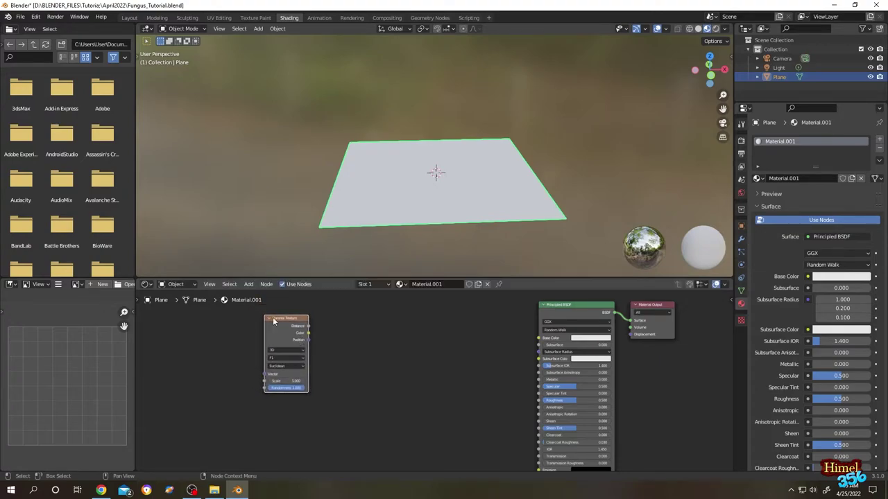
Add two ColorRamp nodes, one beside the Voronoi and one below it
click(249, 284)
text(co)
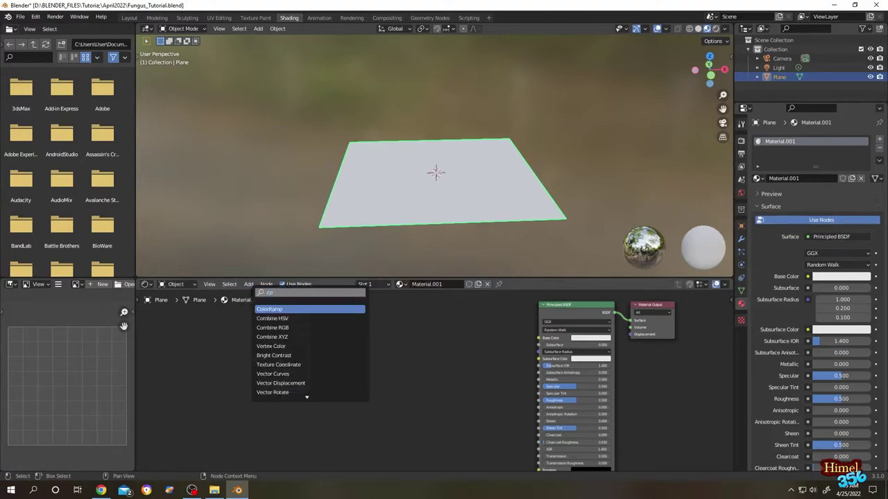
text(lor)
click(264, 308)
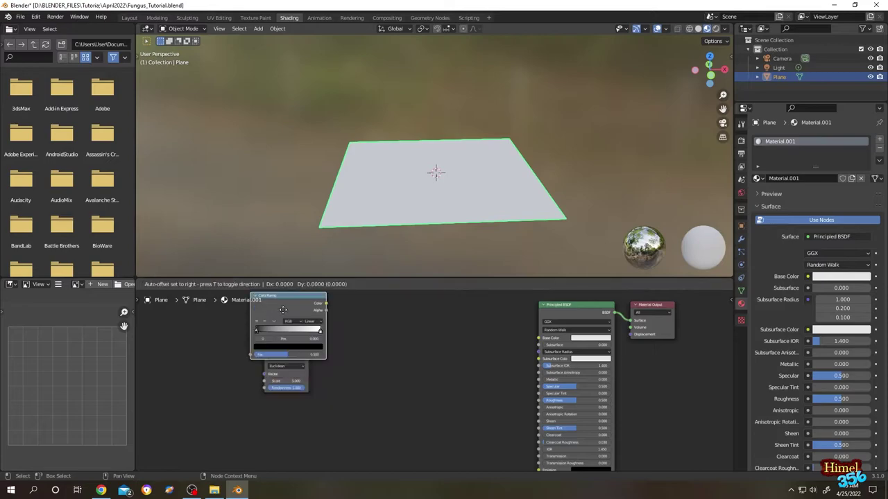
click(354, 316)
click(248, 285)
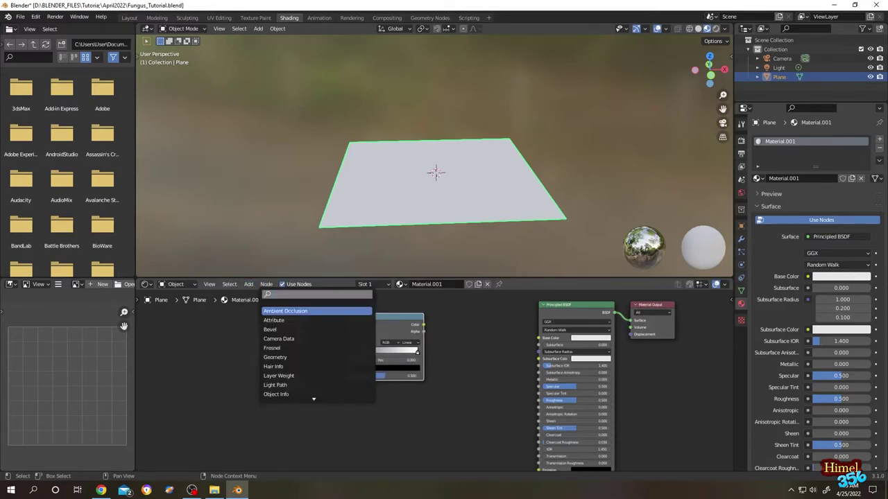
text(color)
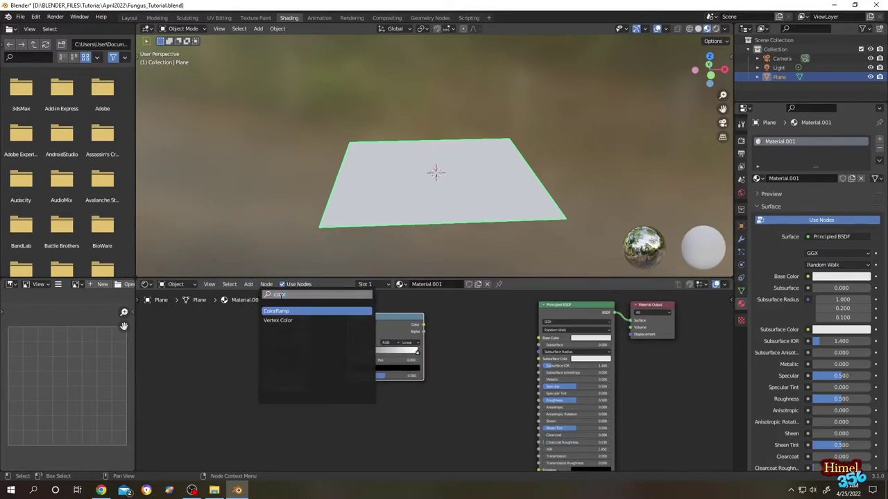
click(303, 311)
click(444, 437)
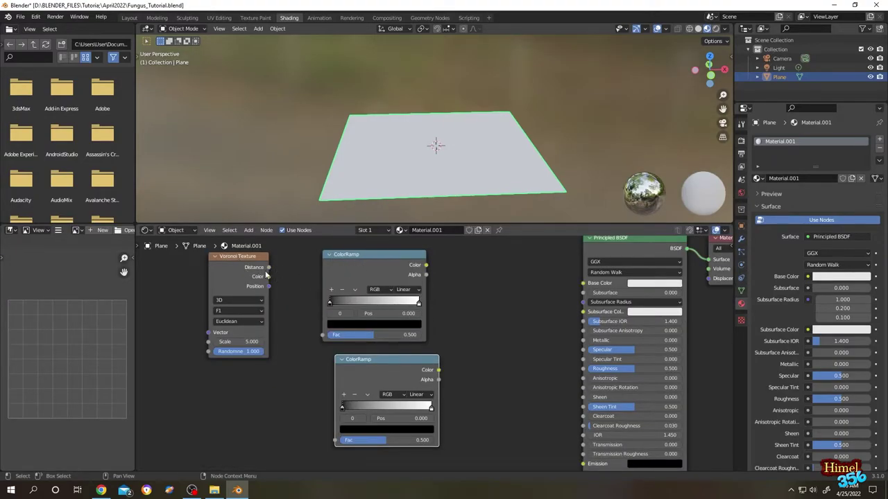
Link Voronoi Distance to both ColorRamps' Fac inputs and nudge the second ramp left
drag(268, 267, 322, 335)
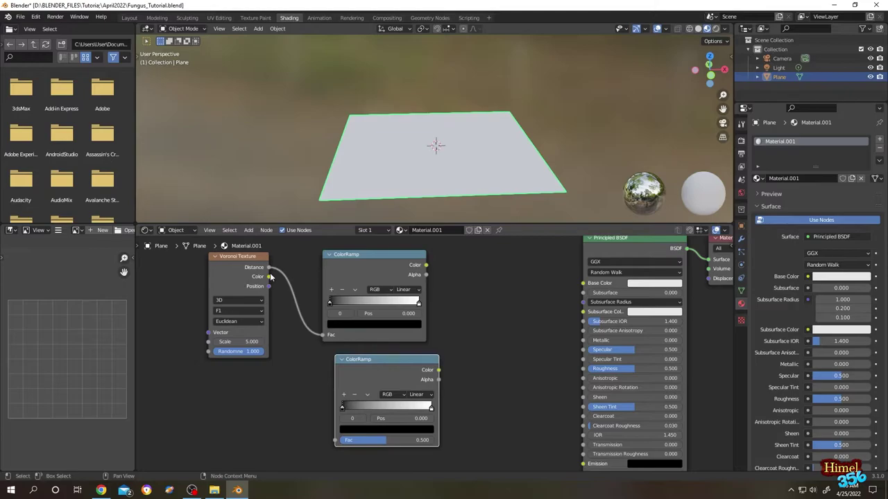
drag(268, 267, 335, 440)
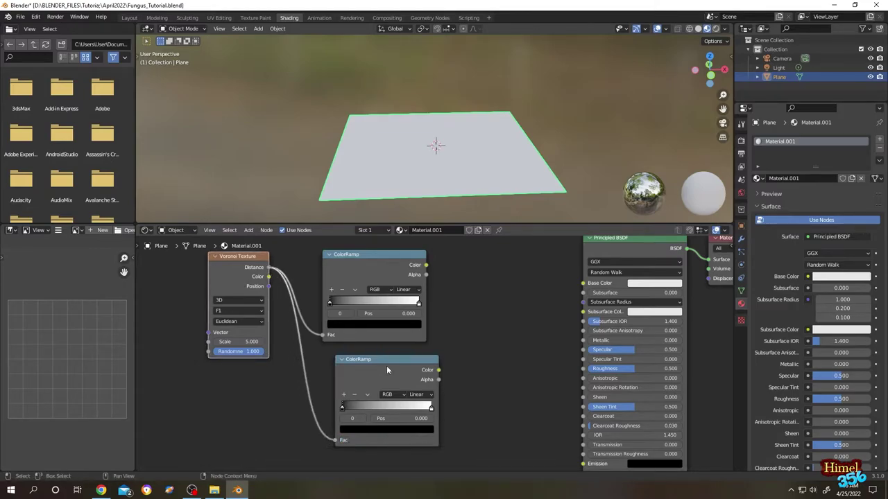
drag(387, 359, 373, 360)
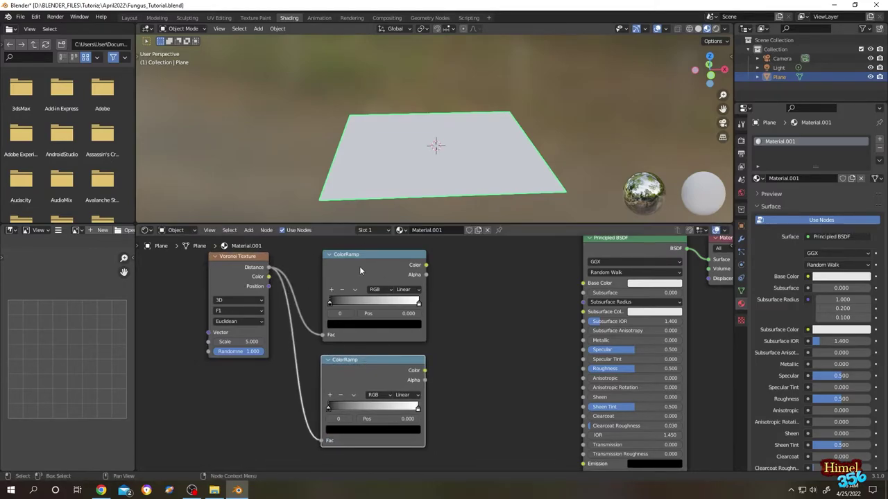
Preview the first ColorRamp on the plane and raise Voronoi Scale to about 12
ctrl+shift+click(378, 261)
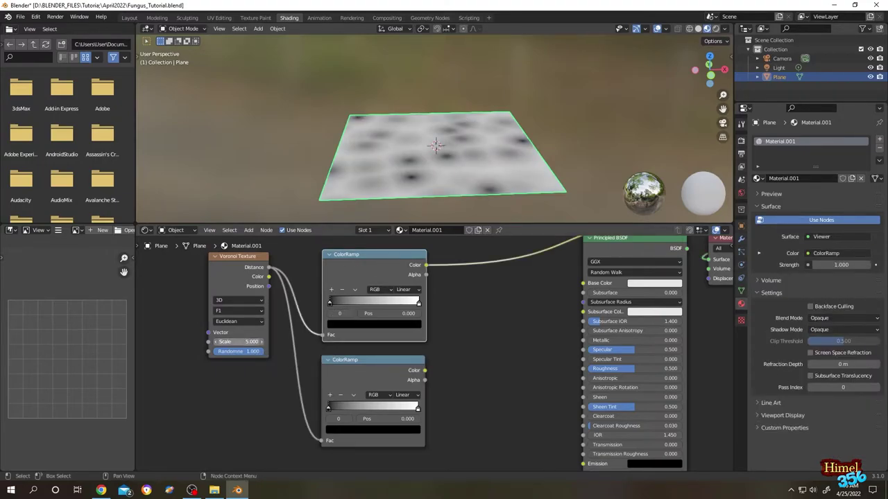
drag(245, 342, 305, 342)
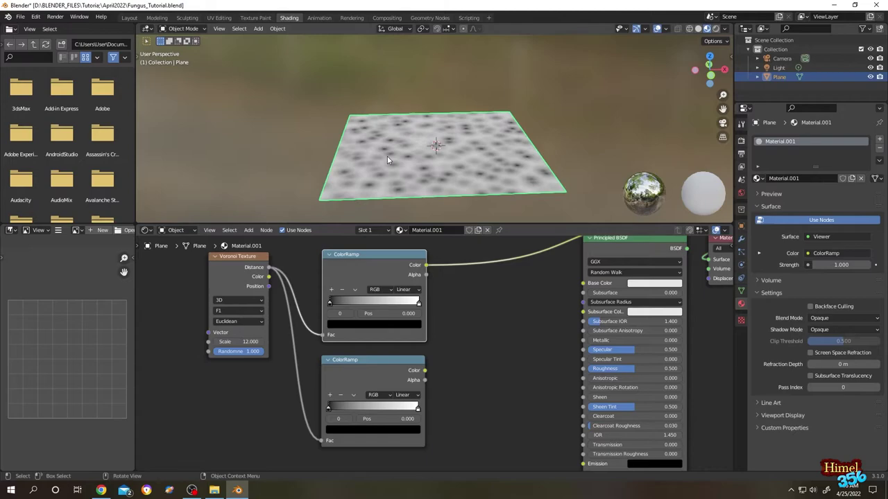
scroll(387, 157, up, 3)
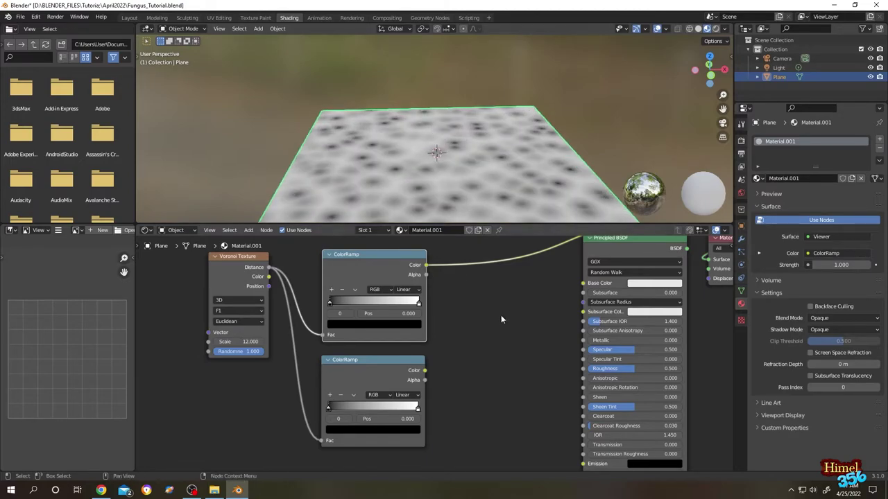
Lower the alpha of the first ColorRamp's white stop toward transparent
click(419, 305)
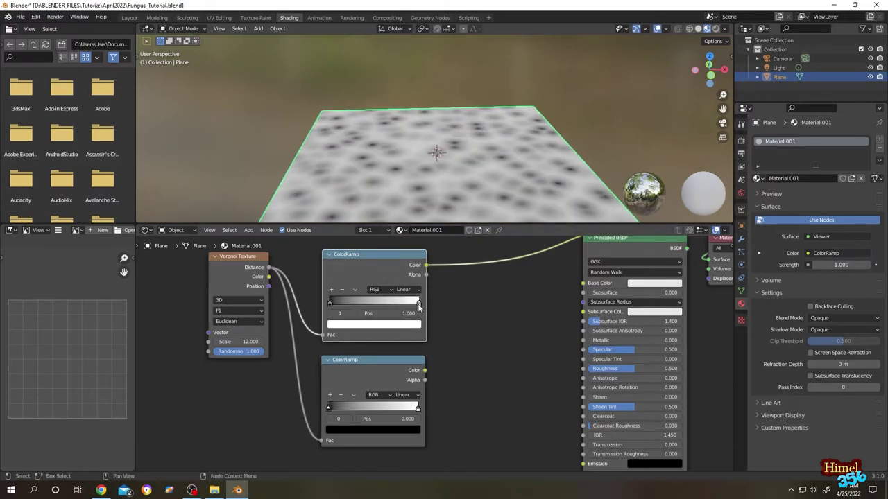
click(381, 328)
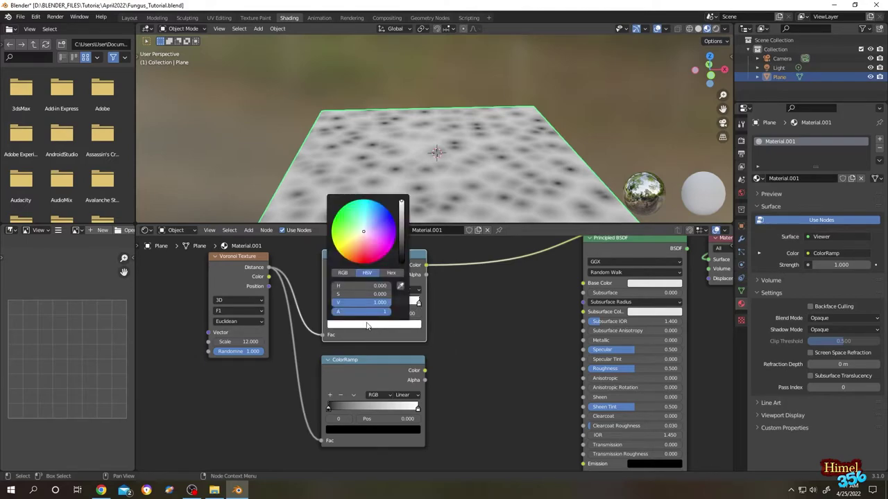
drag(342, 317, 298, 318)
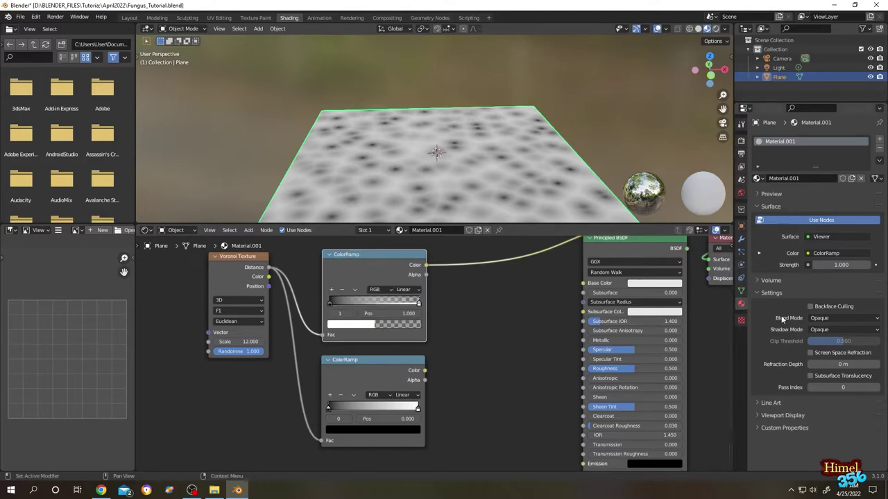
Set Blend Mode to Alpha Blend and preview the first ColorRamp's Alpha output
click(832, 318)
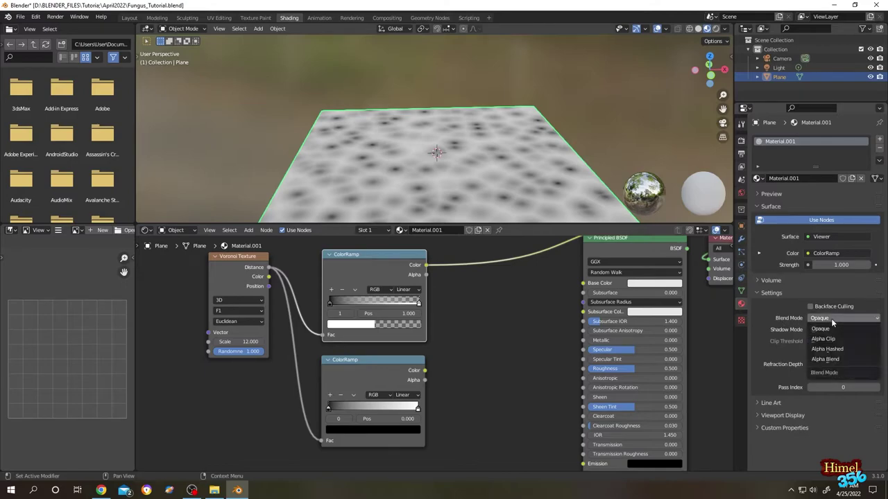
click(838, 360)
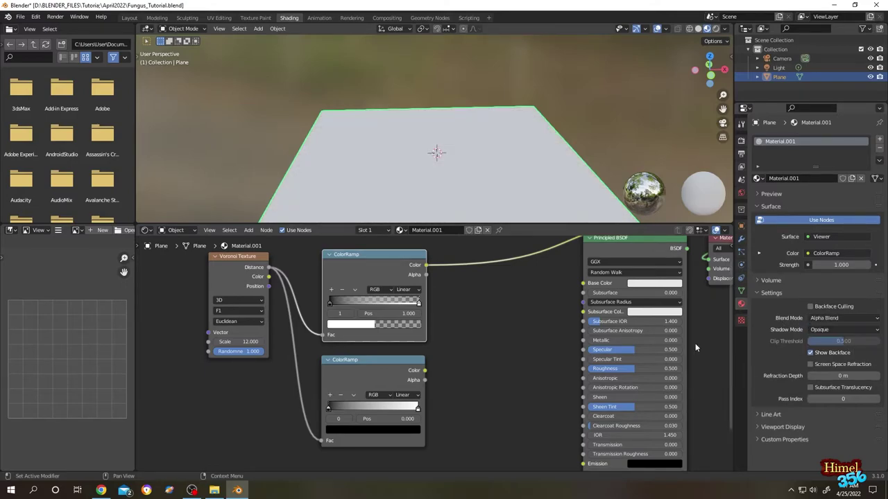
ctrl+shift+click(367, 264)
scroll(408, 149, down, 2)
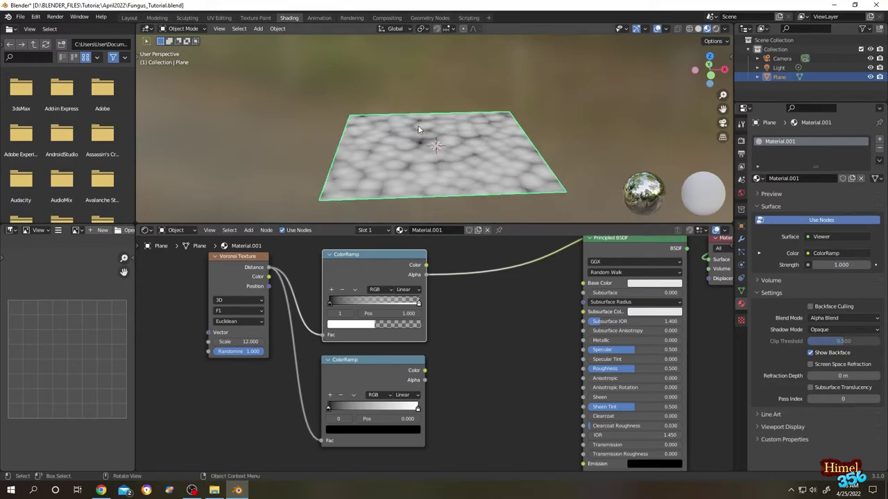
scroll(418, 134, up, 1)
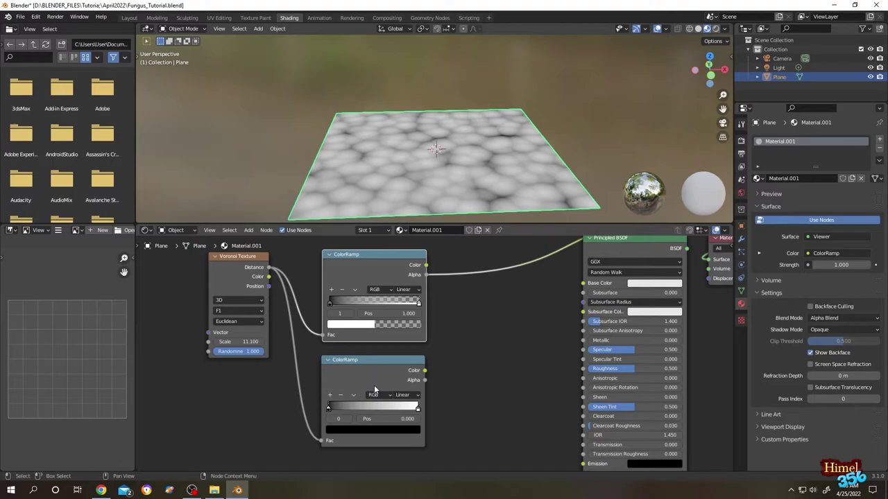
Make the second ramp green to white, preview it, and set stops to 0.373 and 0.550
click(373, 428)
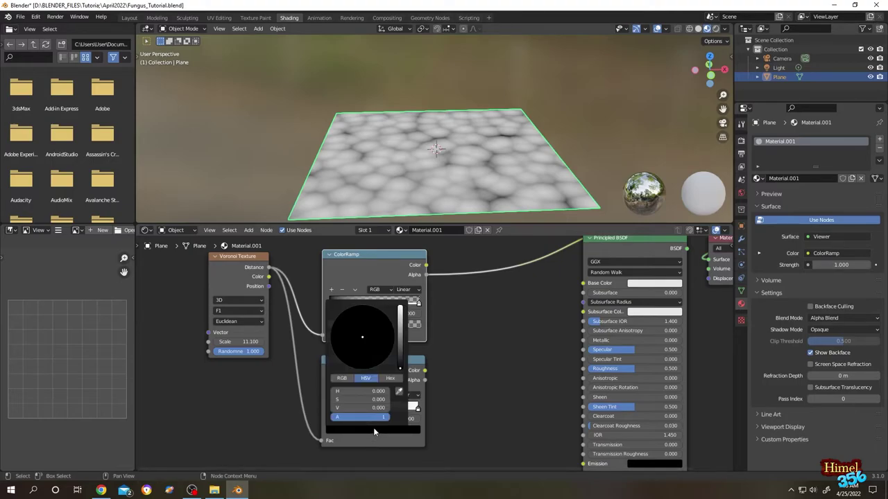
mouse_move(401, 369)
mouse_down()
mouse_move(399, 320)
mouse_move(353, 332)
mouse_up()
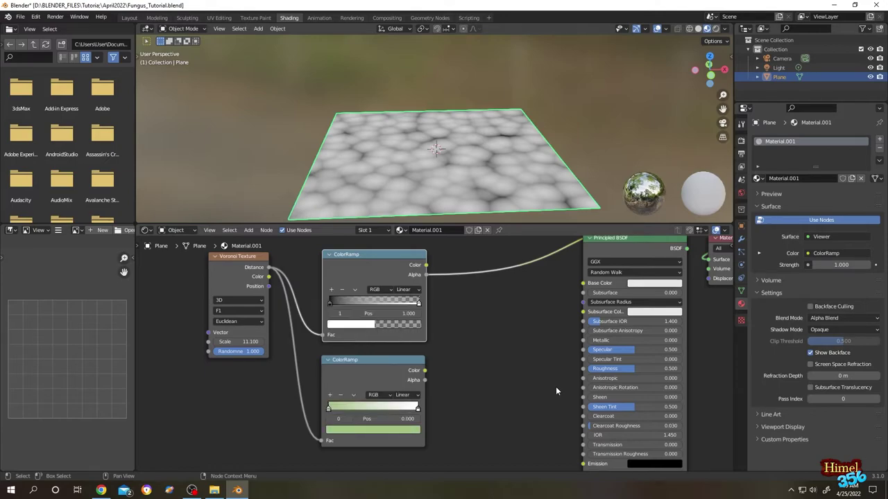
ctrl+shift+click(380, 375)
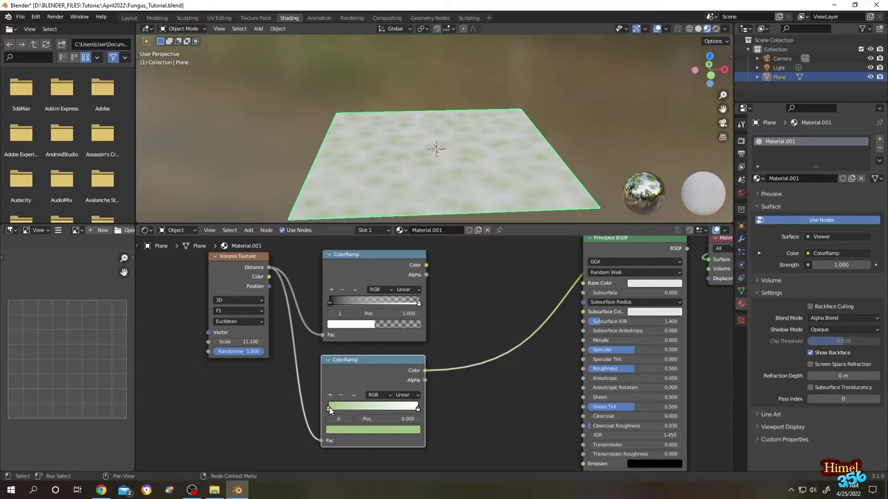
drag(330, 409, 363, 408)
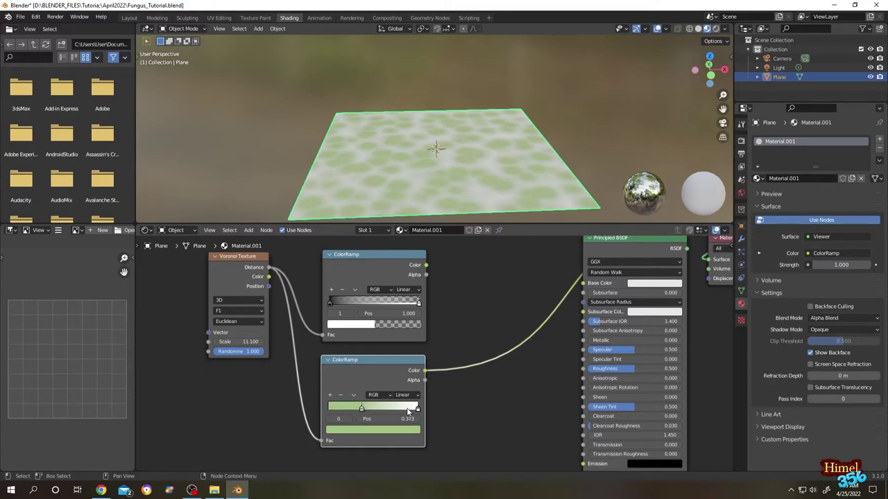
drag(417, 409, 377, 410)
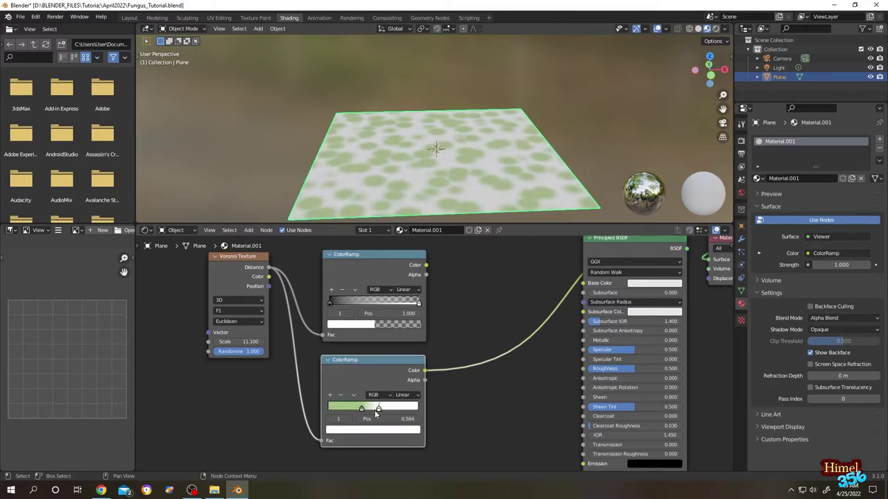
Pull the first ramp's black stop right and white stop to 0.618, then preview its Alpha
ctrl+shift+click(373, 265)
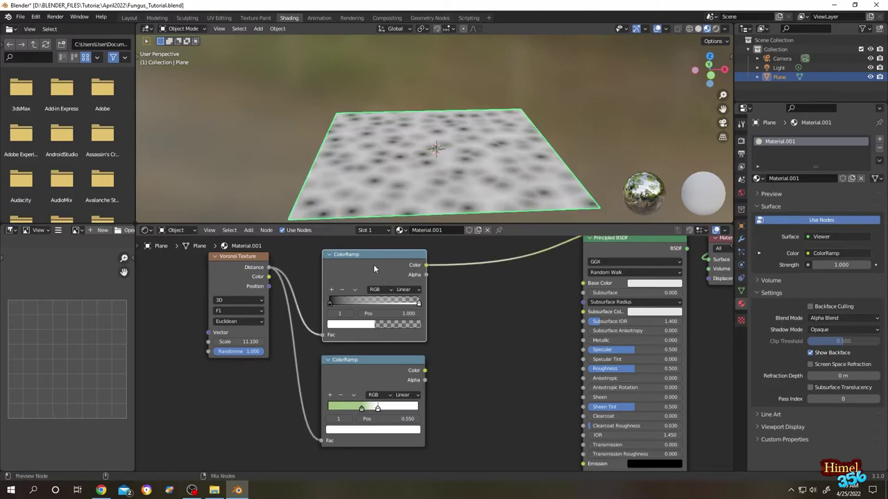
drag(330, 304, 357, 305)
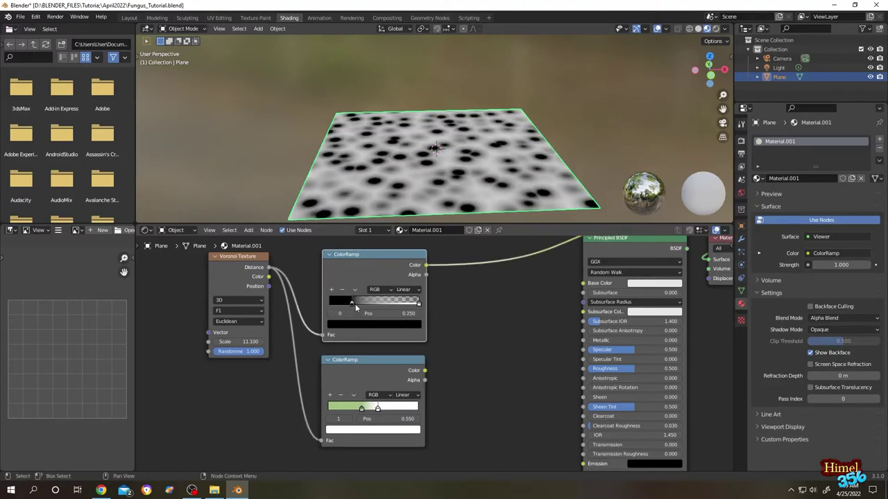
drag(419, 303, 385, 303)
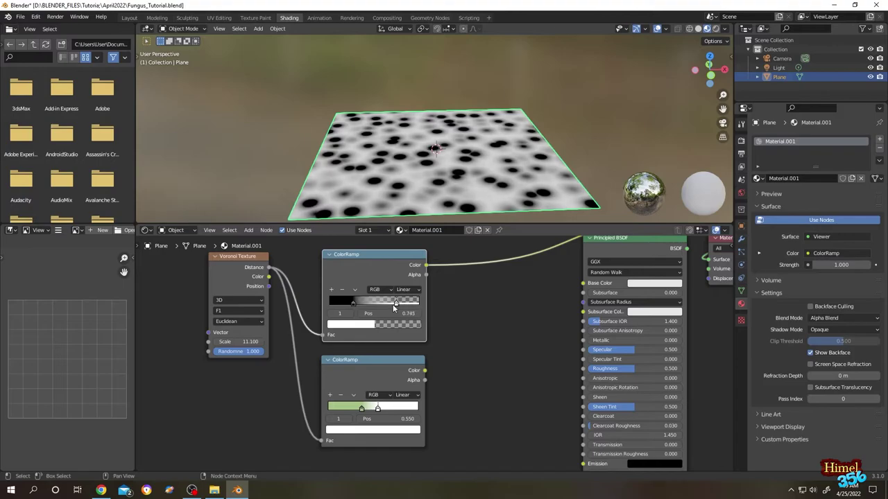
ctrl+shift+click(379, 273)
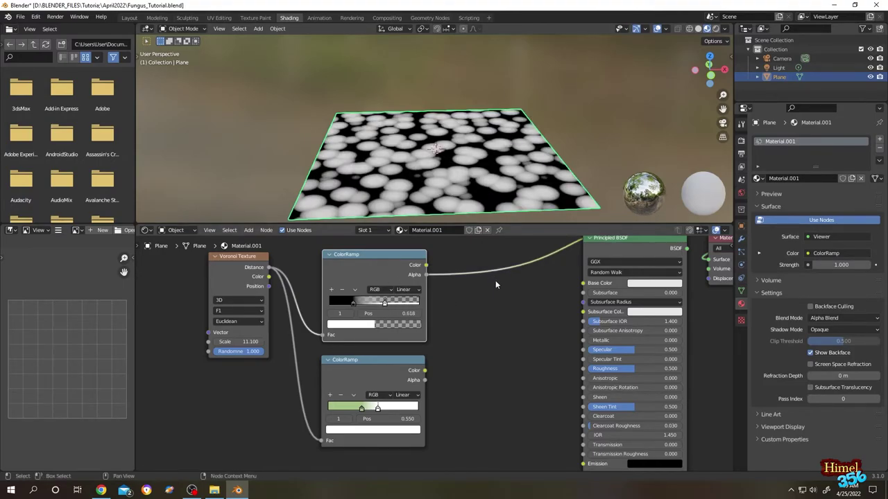
scroll(495, 286, down, 2)
scroll(452, 298, down, 1)
middle_drag(452, 297, 446, 297)
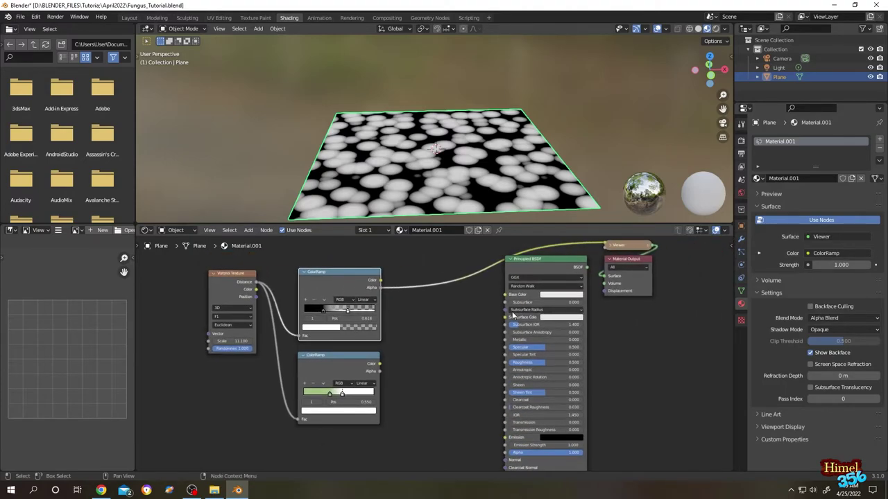
Link first ramp Alpha to BSDF Alpha, green ramp to Base Color, BSDF to Surface
scroll(513, 306, down, 1)
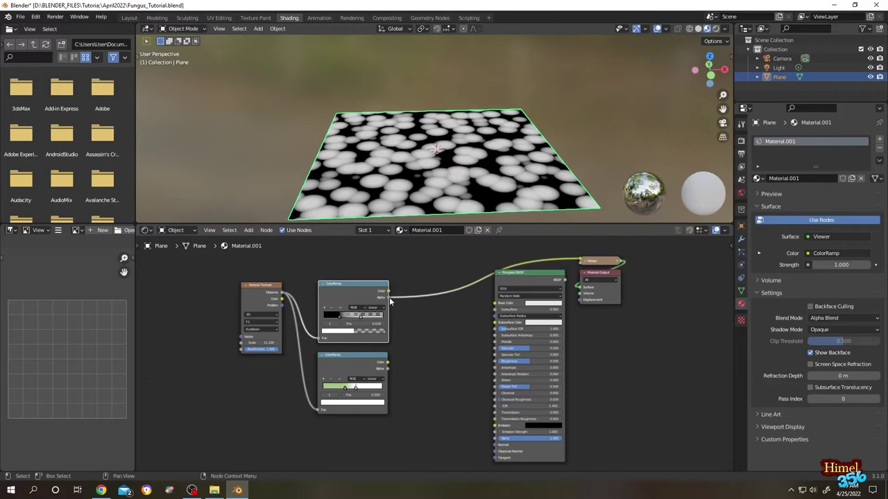
drag(388, 297, 494, 440)
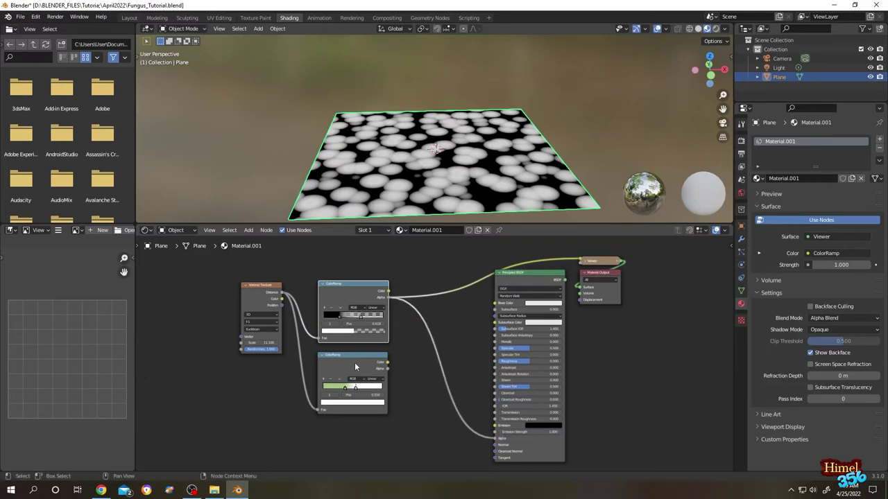
drag(387, 362, 478, 318)
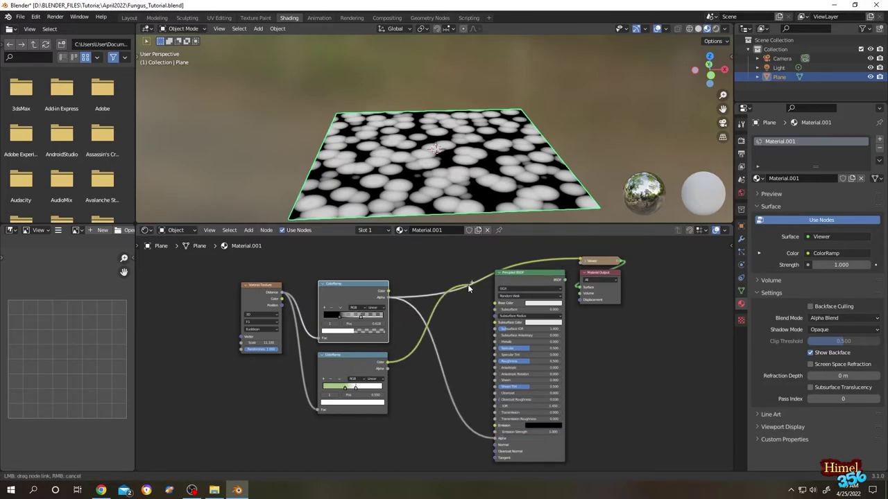
scroll(487, 325, up, 2)
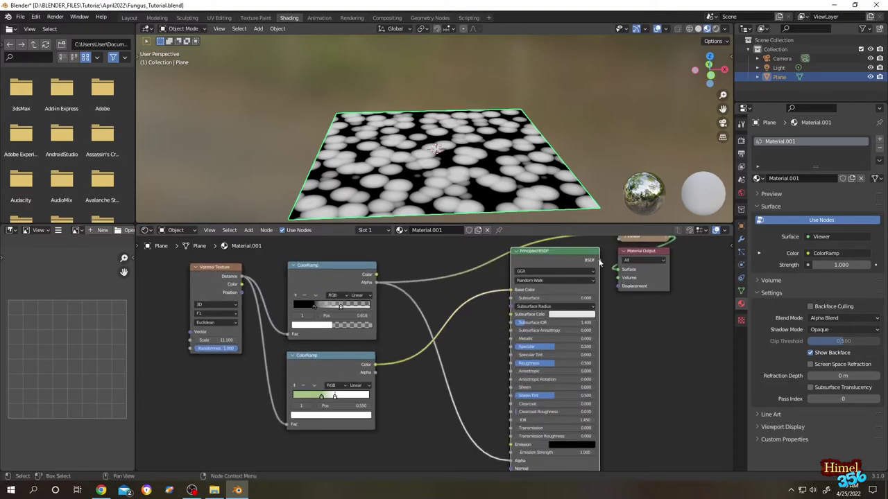
drag(600, 263, 617, 270)
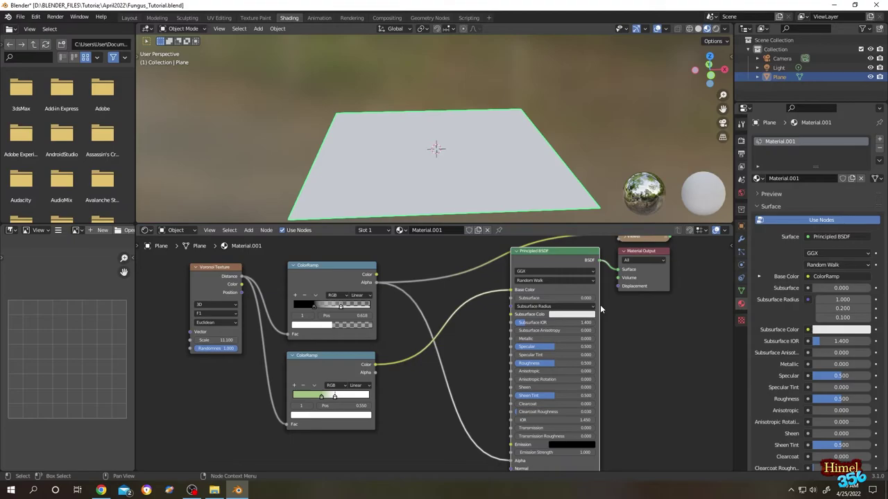
Deselect the plane, slide the green ramp's stop left, and move the alpha ramp's stop to about 0.577
click(588, 157)
scroll(513, 158, up, 5)
scroll(429, 261, up, 1)
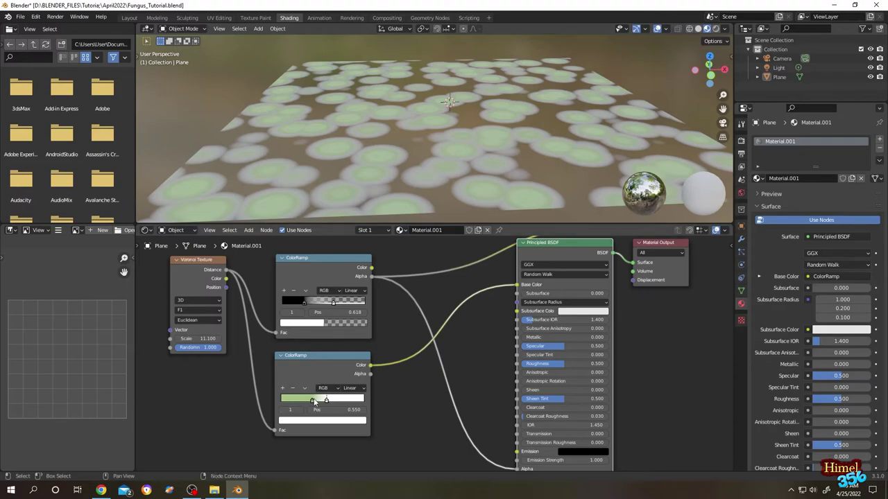
scroll(313, 403, up, 1)
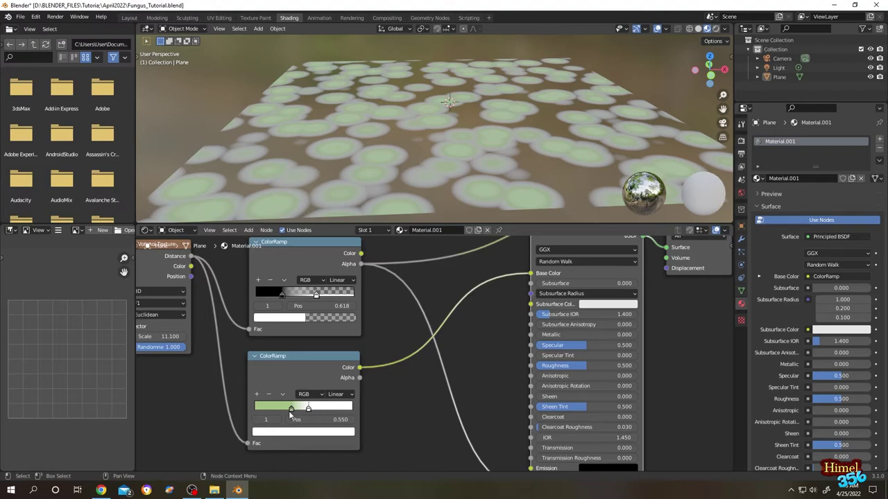
click(290, 408)
drag(290, 408, 285, 410)
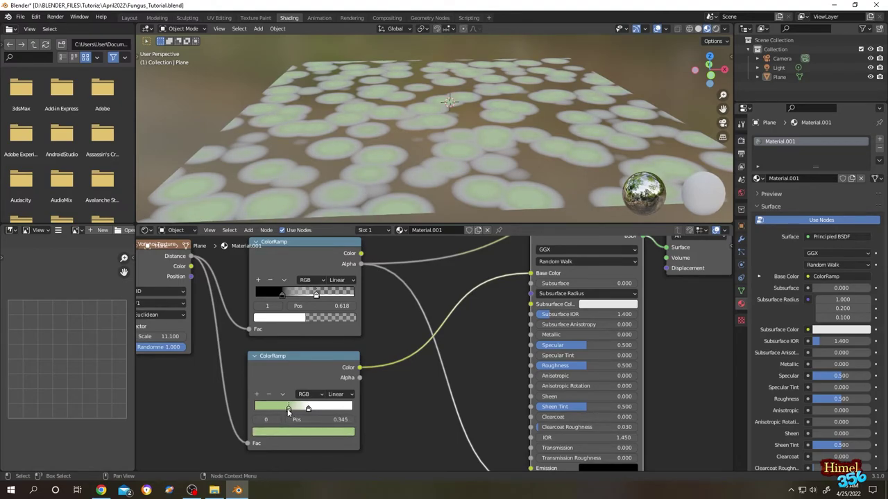
mouse_move(292, 410)
mouse_down()
mouse_move(335, 410)
mouse_move(299, 419)
mouse_up()
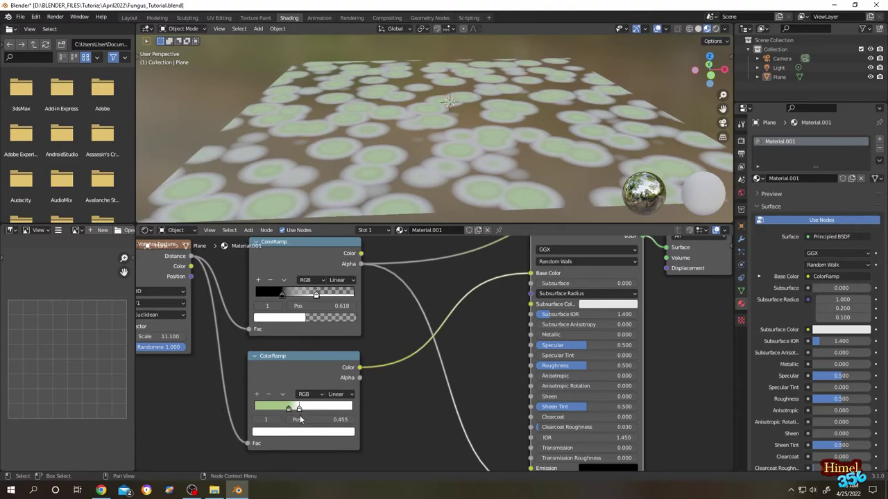
click(304, 256)
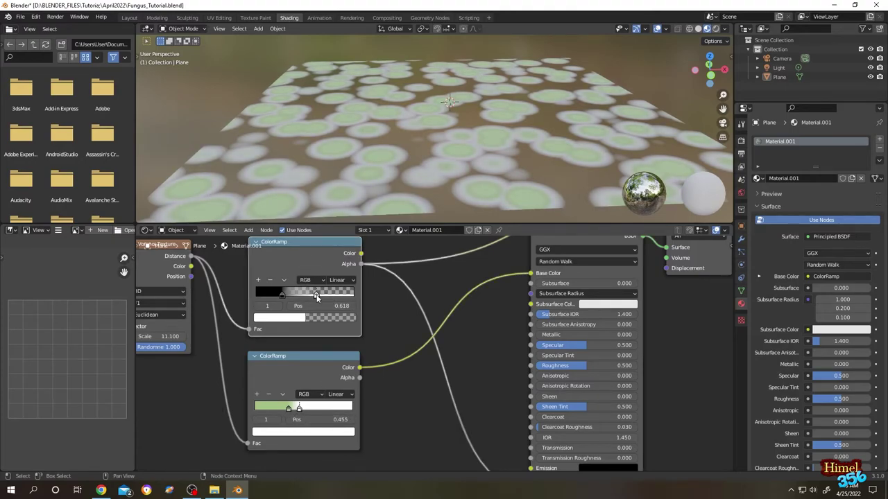
drag(317, 296, 311, 296)
Nudge the spot edge falloff, then set the Voronoi texture to 4D with W 0.5 and Scale 14
middle_drag(194, 305, 310, 330)
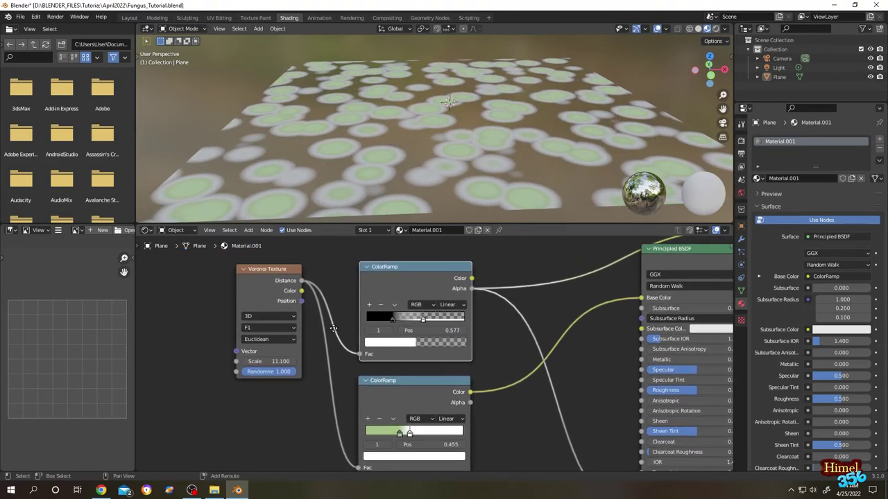
scroll(310, 330, up, 1)
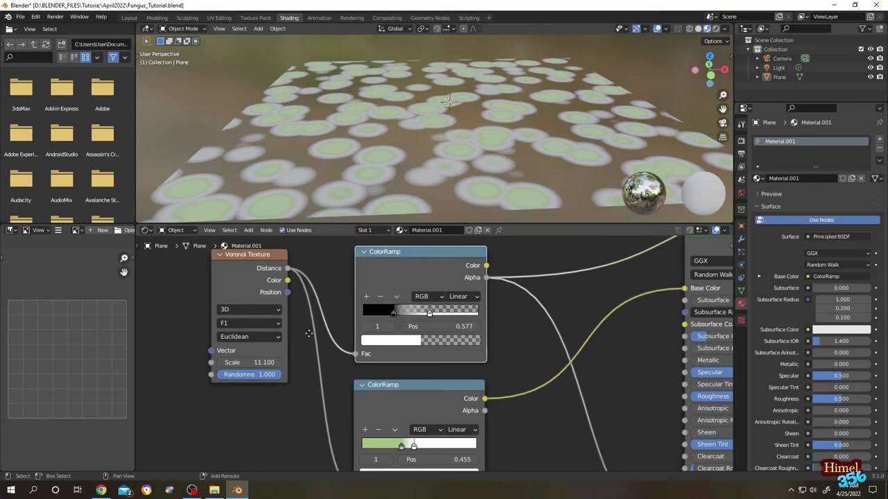
click(267, 317)
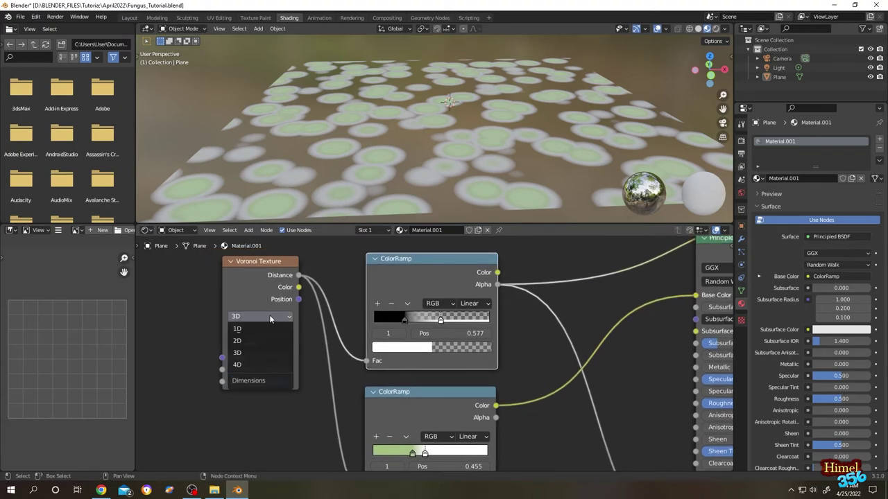
click(256, 362)
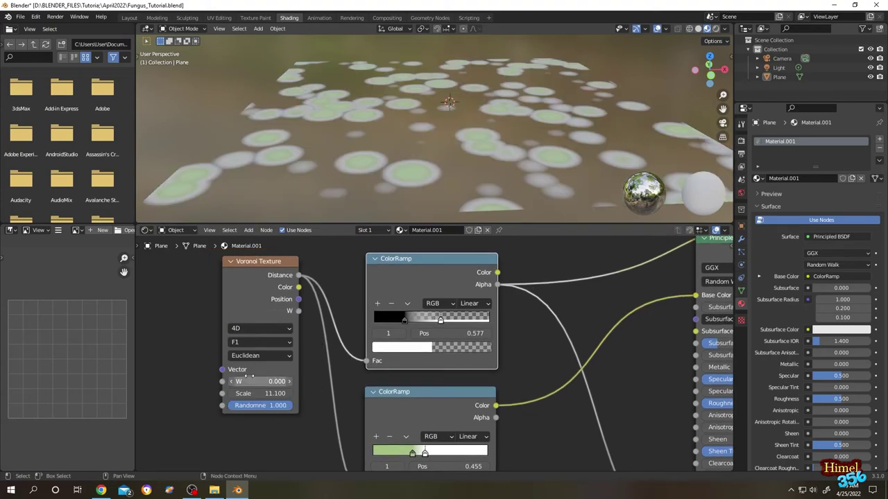
click(288, 382)
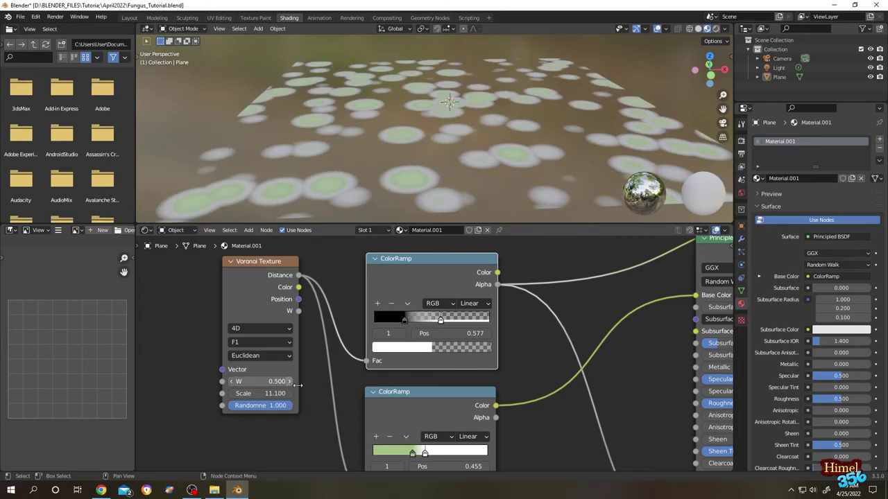
drag(275, 393, 314, 393)
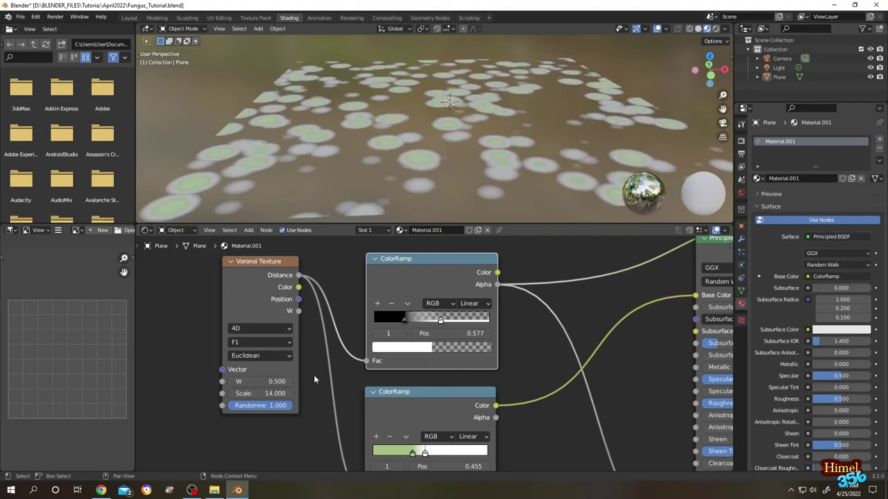
Set the material's Shadow Mode to Alpha Clip at 0.5 threshold, after briefly trying Alpha Hashed
scroll(582, 329, right, 4)
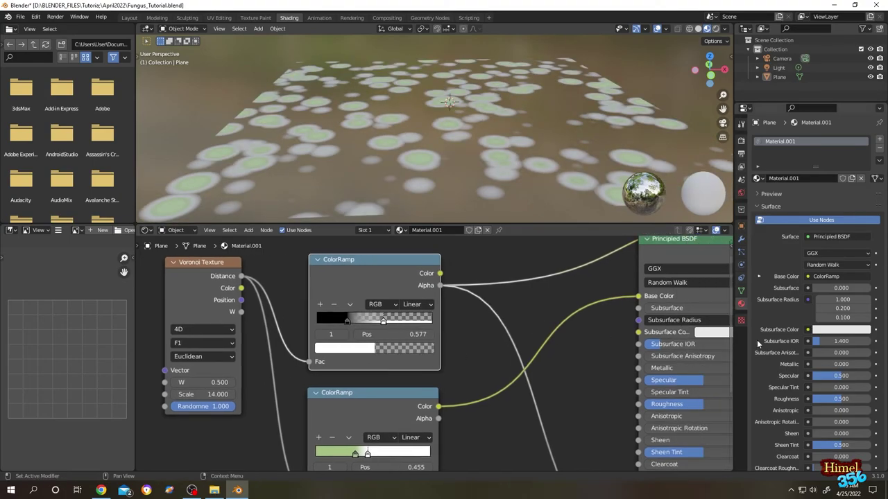
scroll(791, 291, down, 3)
scroll(795, 287, down, 5)
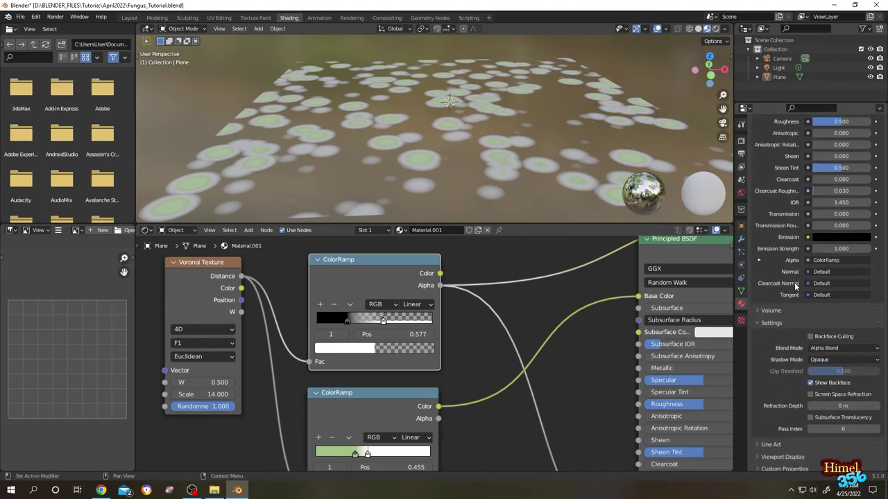
scroll(796, 287, down, 2)
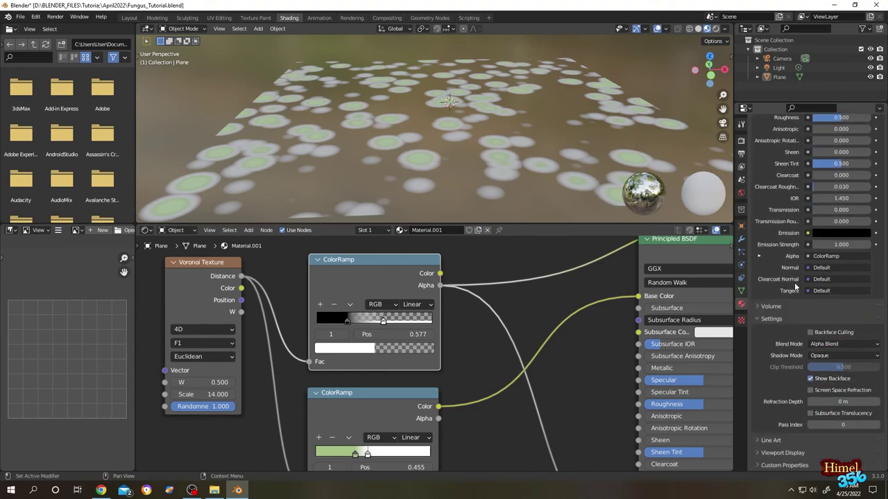
click(832, 355)
click(835, 387)
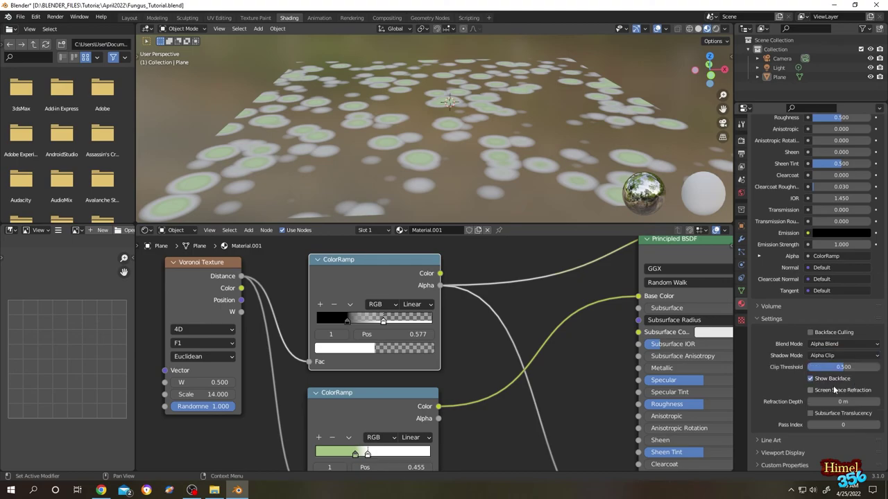
click(833, 355)
click(827, 398)
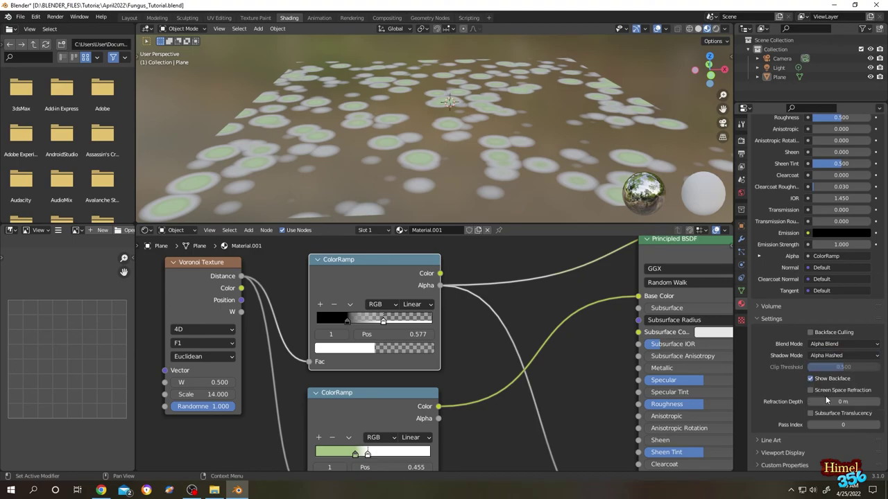
click(827, 355)
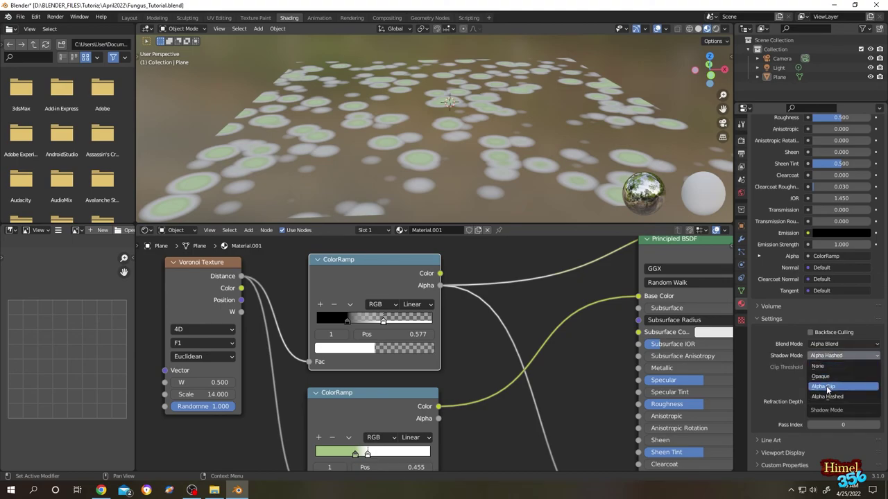
click(827, 387)
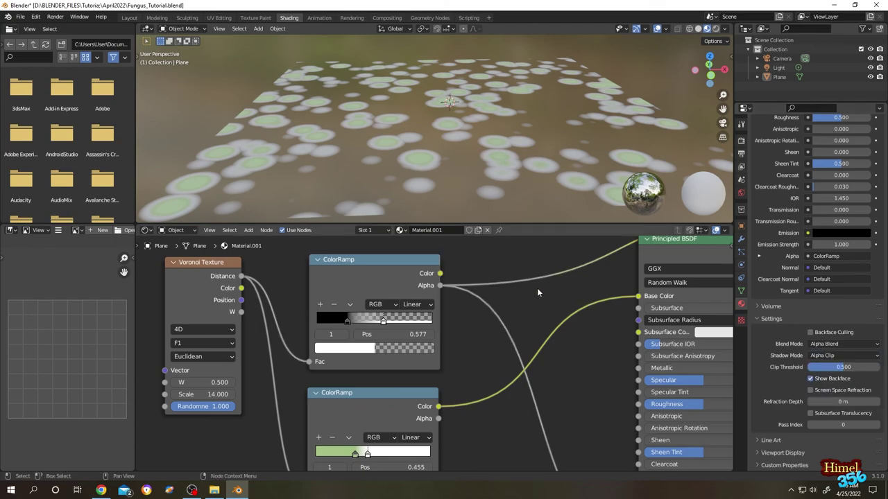
scroll(445, 127, down, 3)
scroll(474, 110, up, 2)
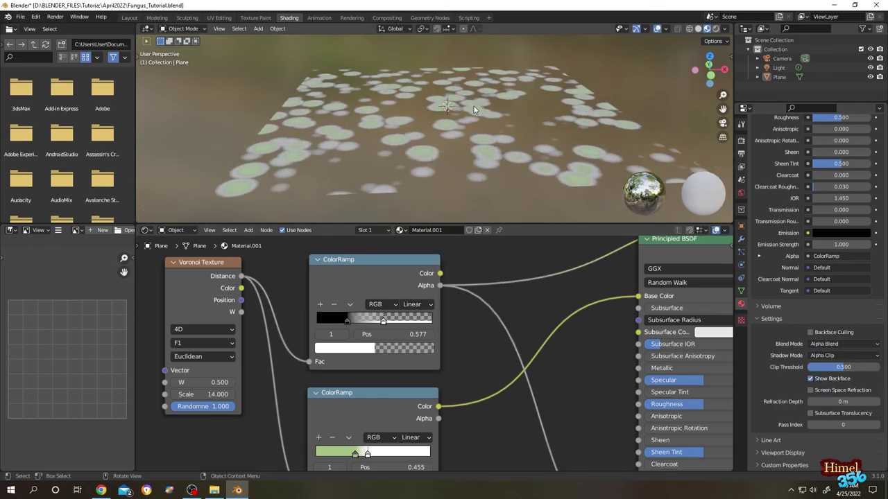